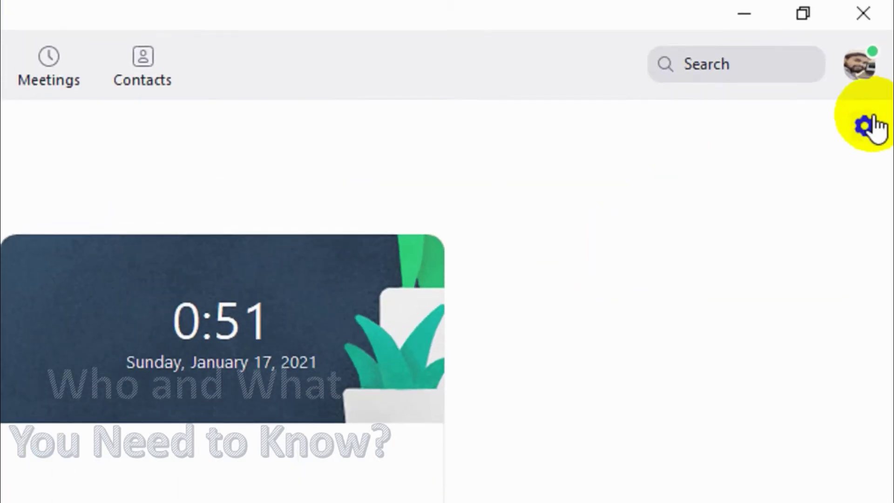
Step: Open Zoom Settings from the gear icon and go to the Share Screen page
{"action": "left_click", "coordinate": [866, 127]}
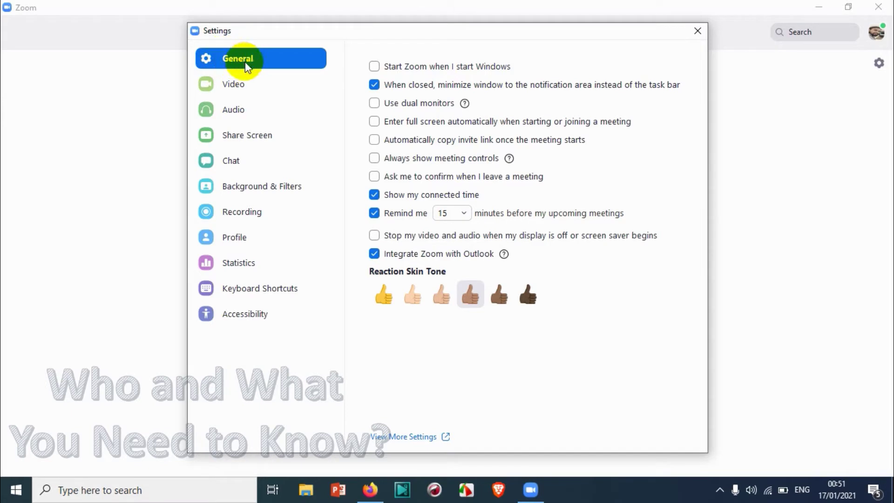
{"action": "left_click", "coordinate": [263, 139]}
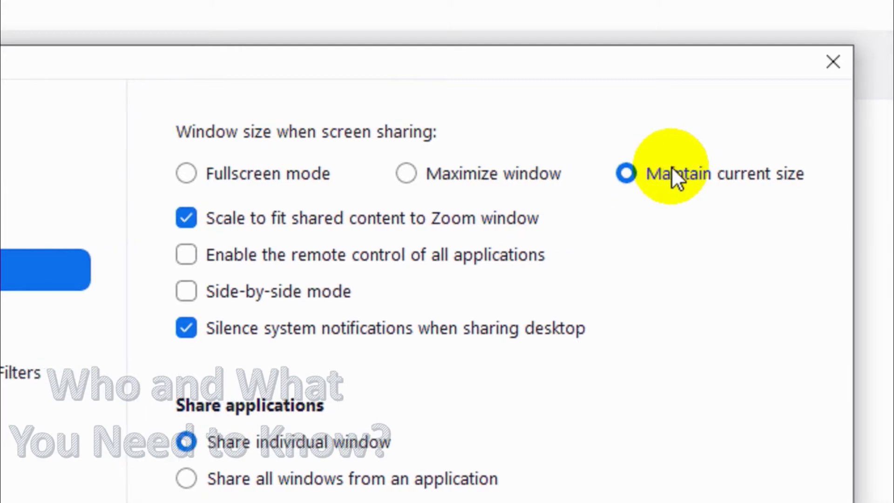
{"action": "left_click", "coordinate": [274, 172]}
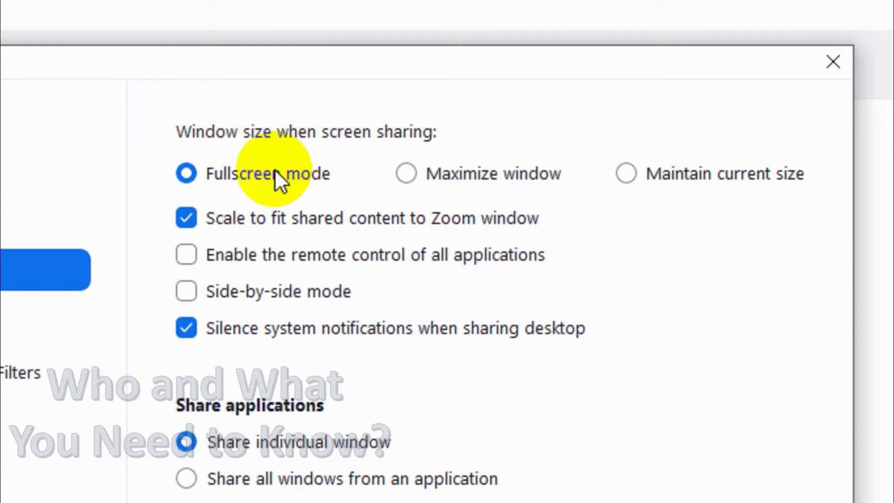
{"action": "left_click", "coordinate": [665, 175]}
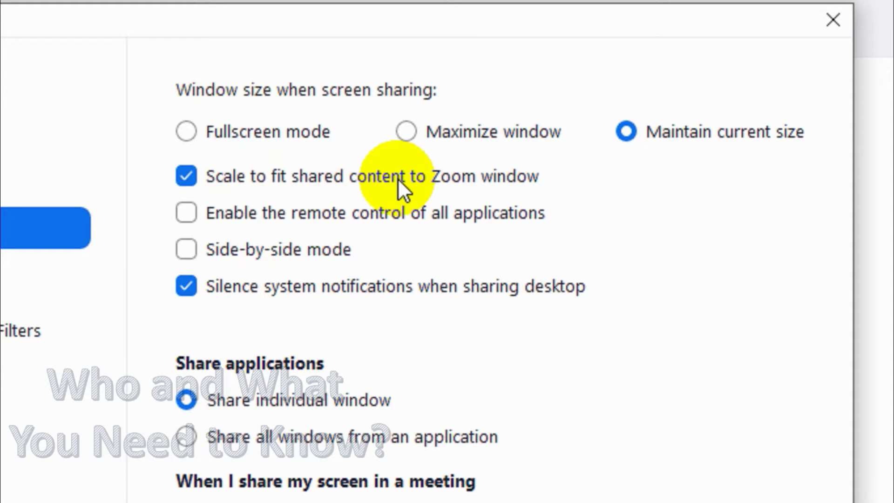
{"action": "left_click", "coordinate": [324, 215]}
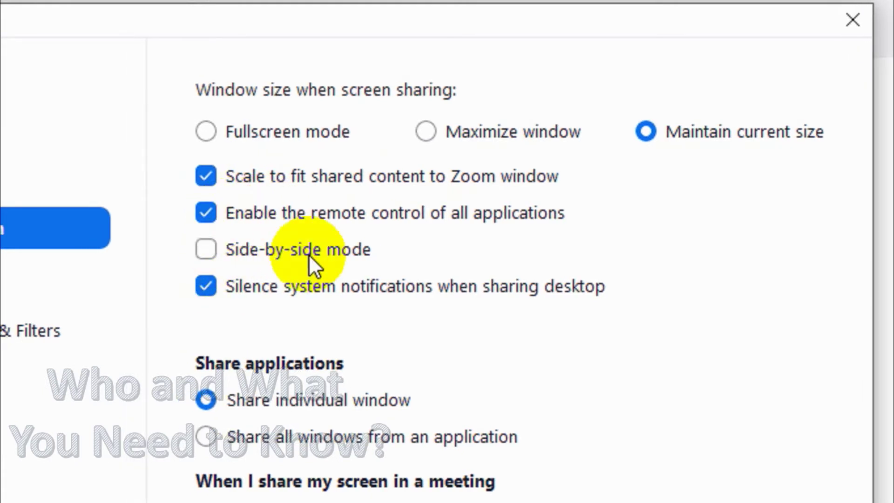
{"action": "left_click", "coordinate": [311, 220]}
{"action": "left_click", "coordinate": [297, 248]}
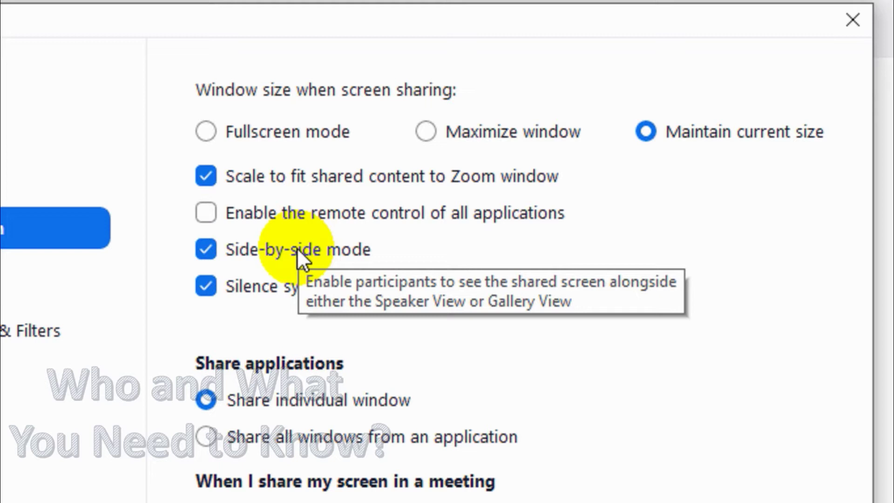
{"action": "left_click", "coordinate": [297, 248]}
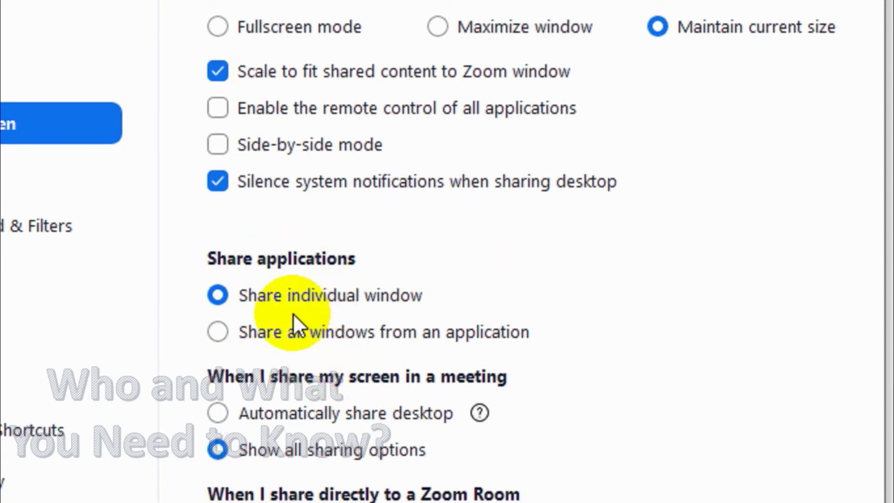
{"action": "left_click", "coordinate": [311, 333]}
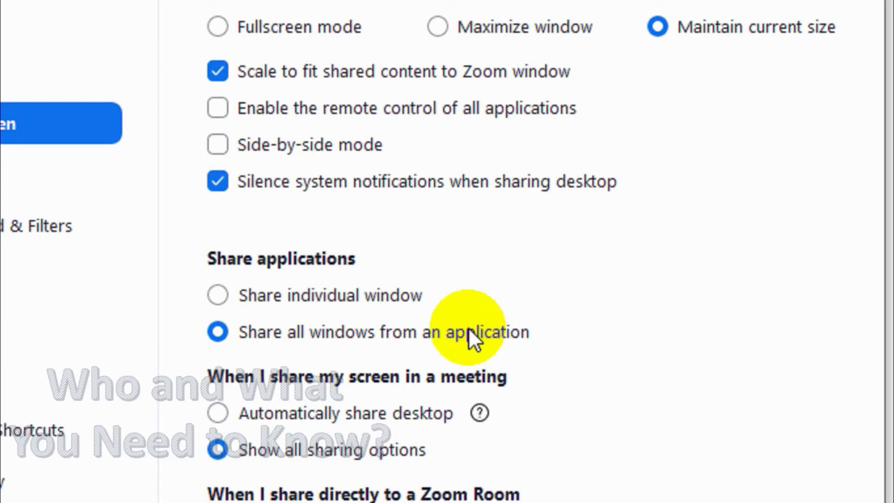
{"action": "left_click", "coordinate": [393, 295]}
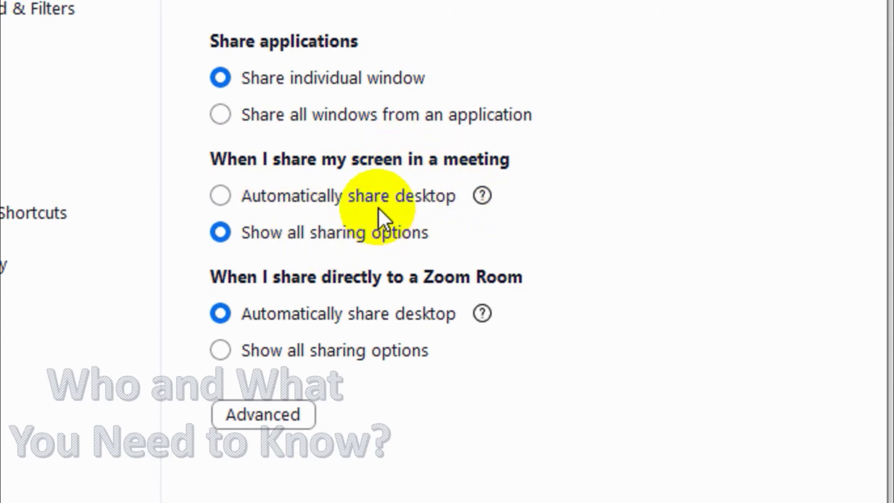
Step: Set both meeting sharing and Zoom Room sharing to Show all sharing options
{"action": "left_click", "coordinate": [347, 193]}
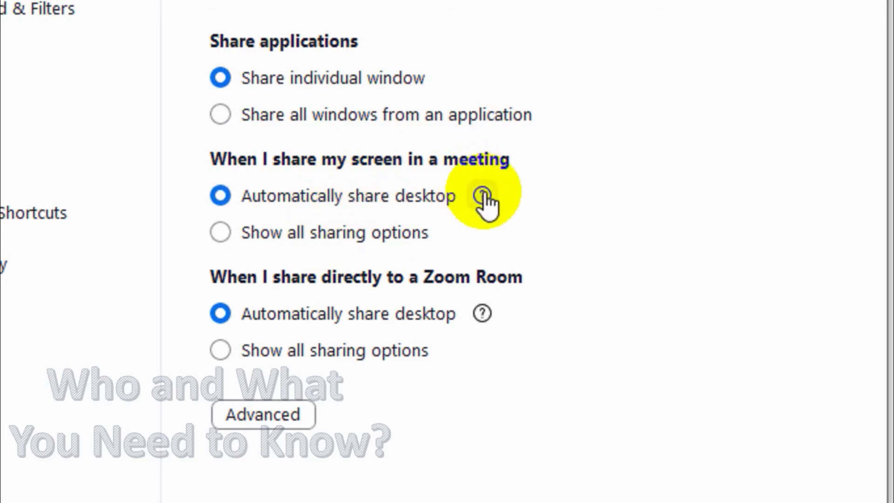
{"action": "mouse_move", "coordinate": [483, 193]}
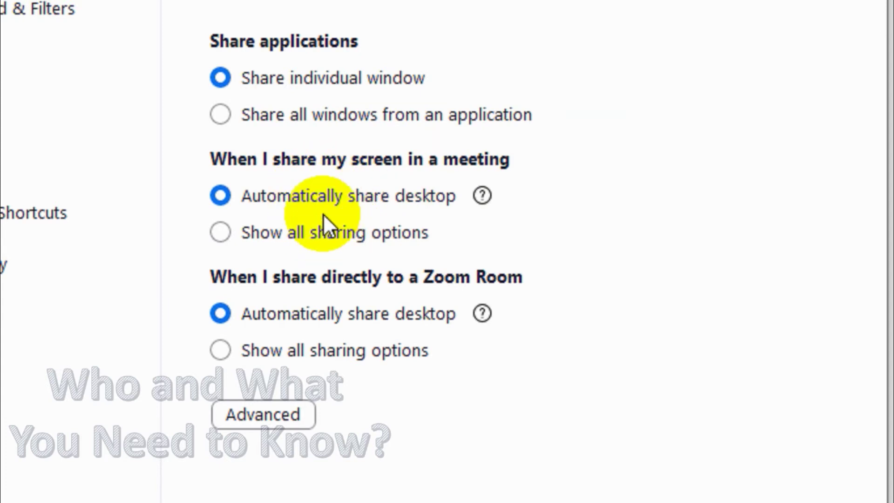
{"action": "left_click", "coordinate": [303, 234]}
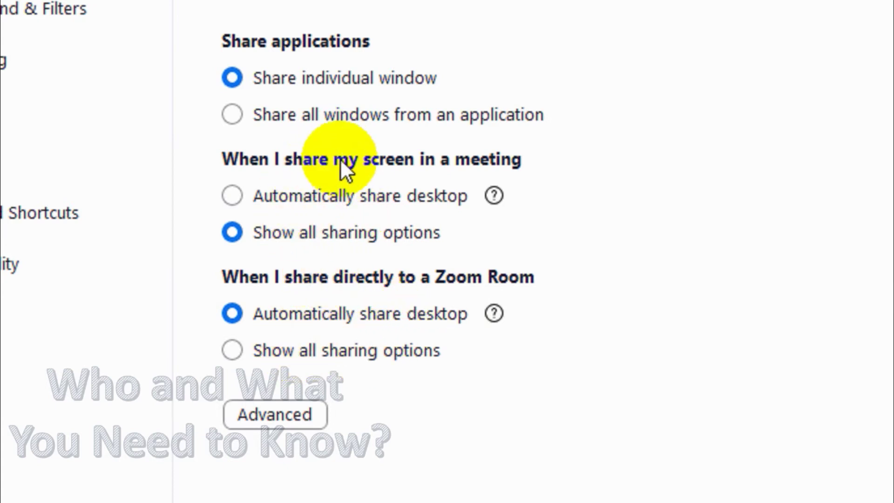
{"action": "left_click", "coordinate": [303, 364]}
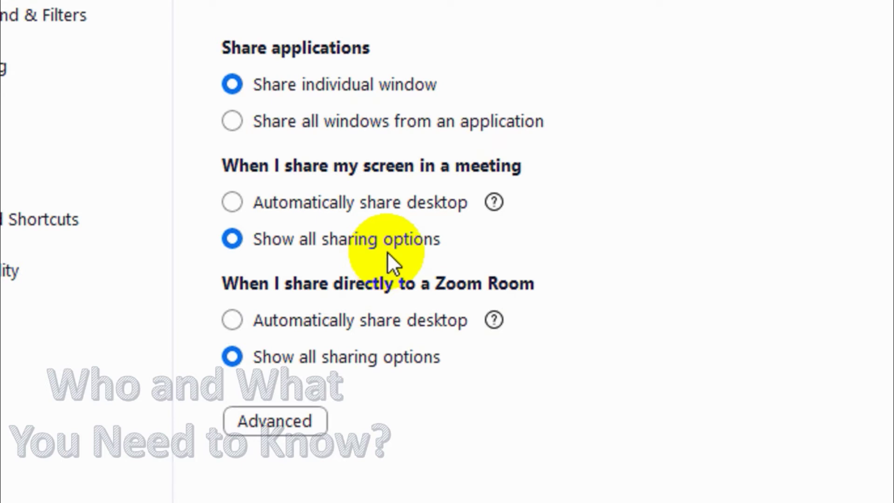
{"action": "left_click", "coordinate": [289, 390]}
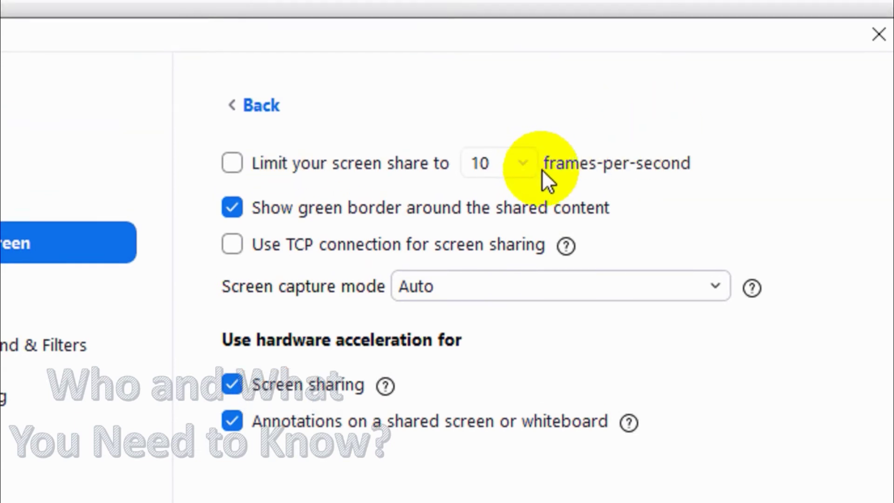
Step: Try the screen share frame-rate limit, keep 10 fps, and leave the limit switched off
{"action": "left_click", "coordinate": [345, 161]}
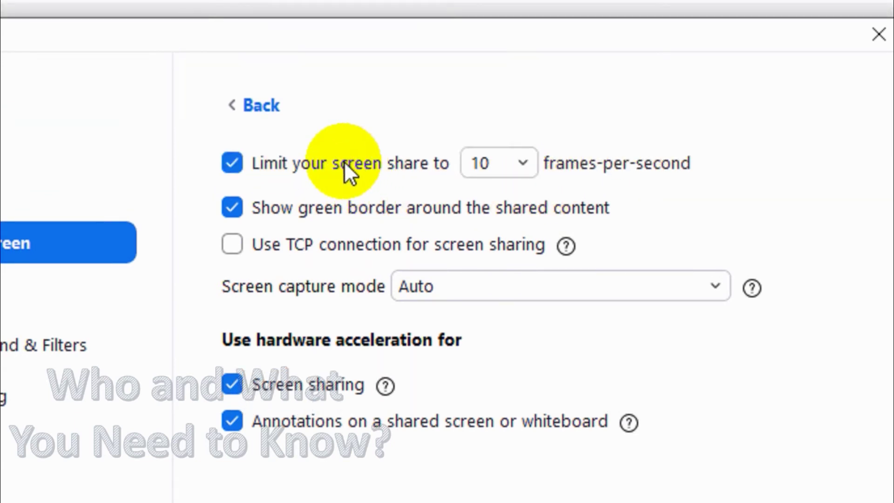
{"action": "left_click", "coordinate": [525, 166]}
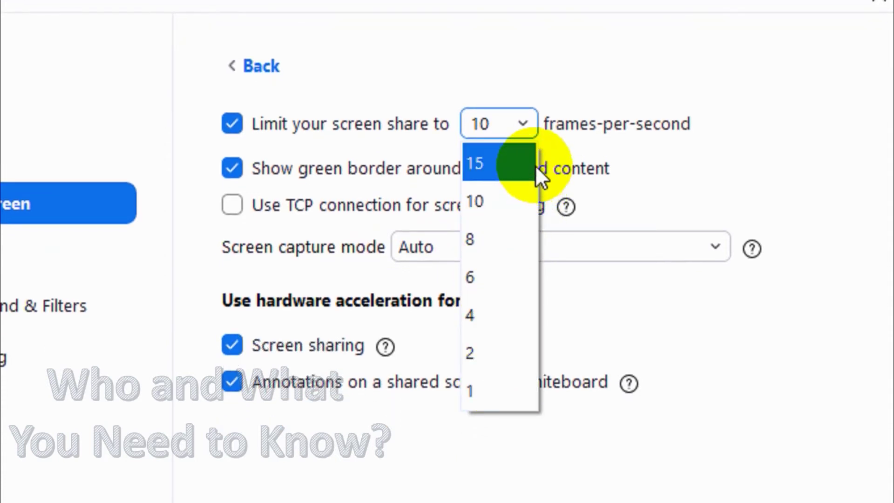
{"action": "left_click", "coordinate": [342, 126]}
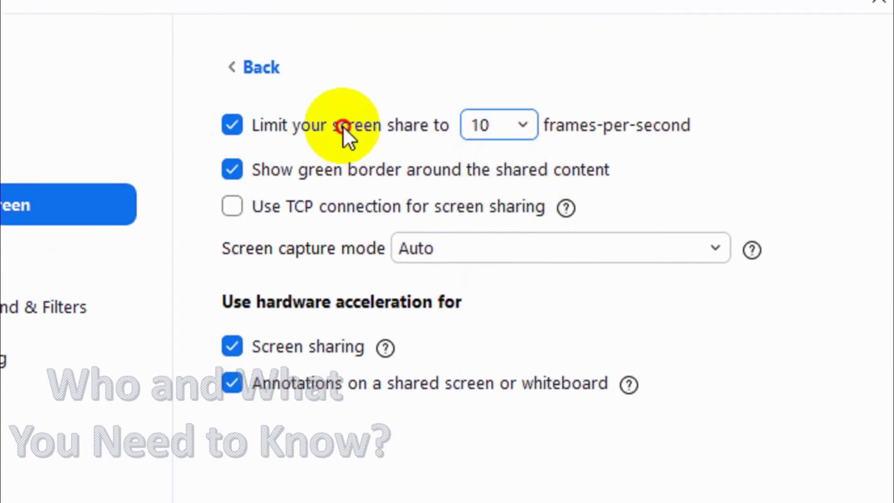
{"action": "left_click", "coordinate": [343, 126]}
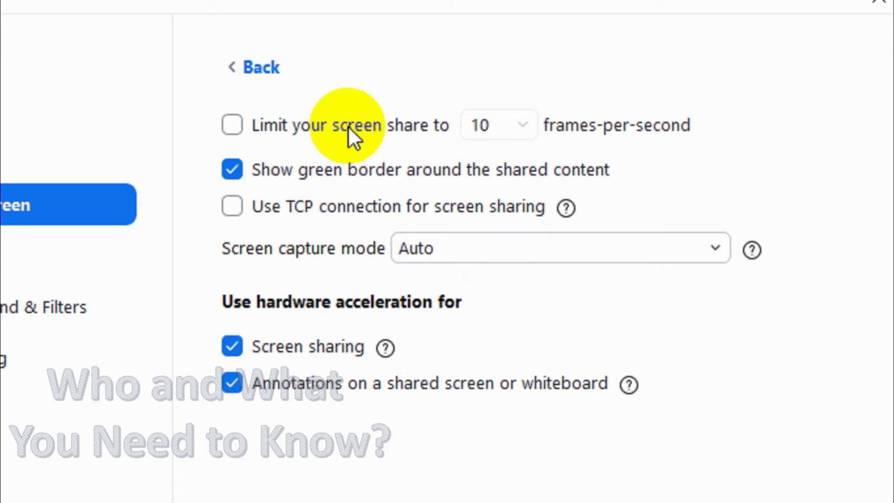
{"action": "left_click", "coordinate": [348, 126]}
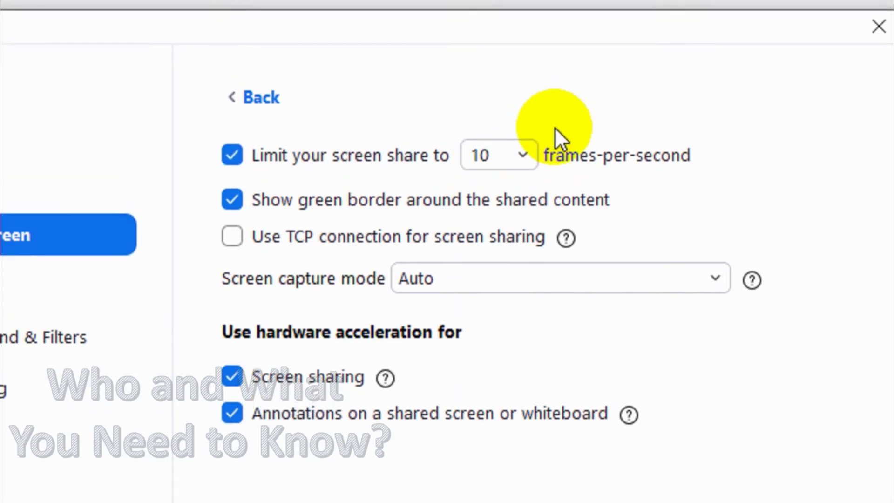
{"action": "left_click", "coordinate": [522, 155]}
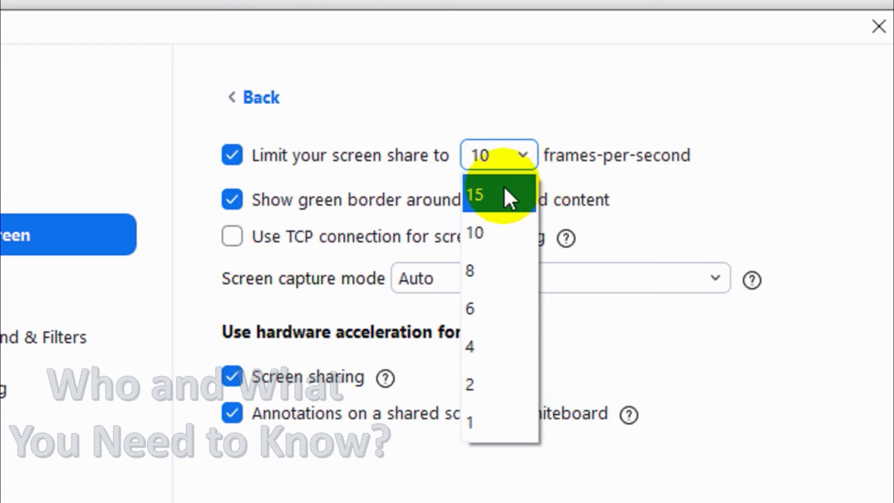
{"action": "left_click", "coordinate": [362, 147]}
{"action": "left_click", "coordinate": [360, 135]}
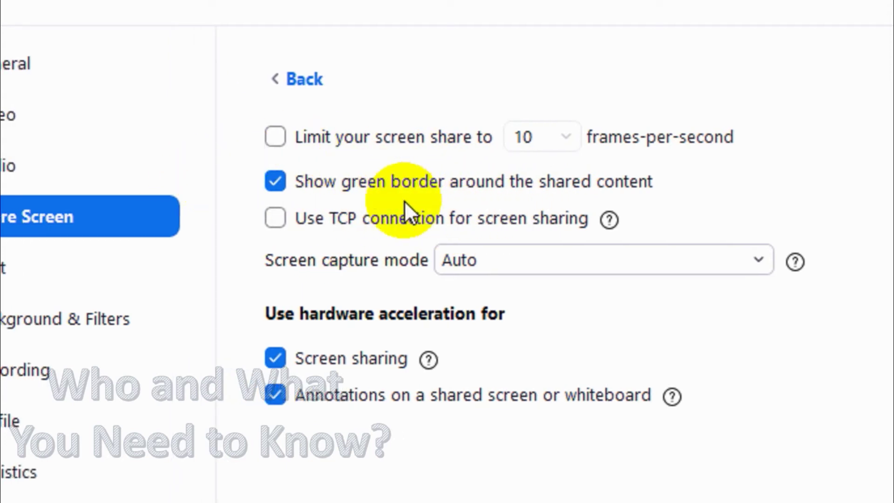
Step: Enable 'Use TCP connection for screen sharing'
{"action": "left_click", "coordinate": [406, 224]}
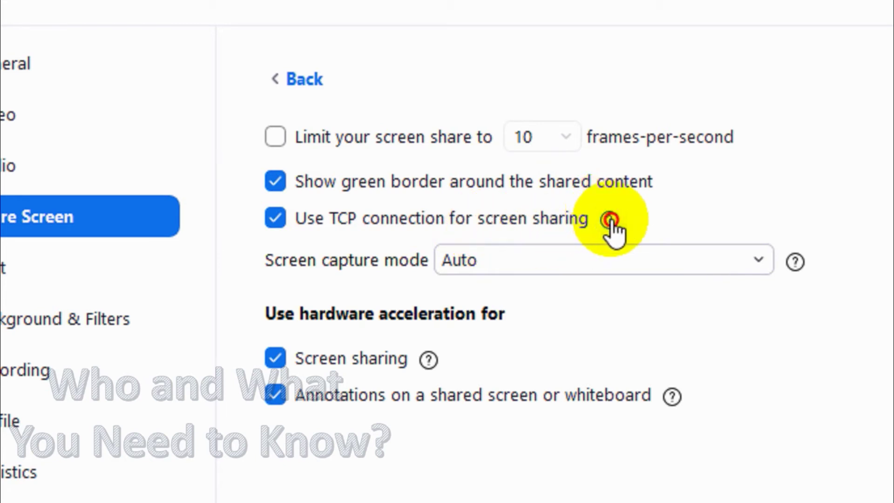
{"action": "mouse_move", "coordinate": [611, 222]}
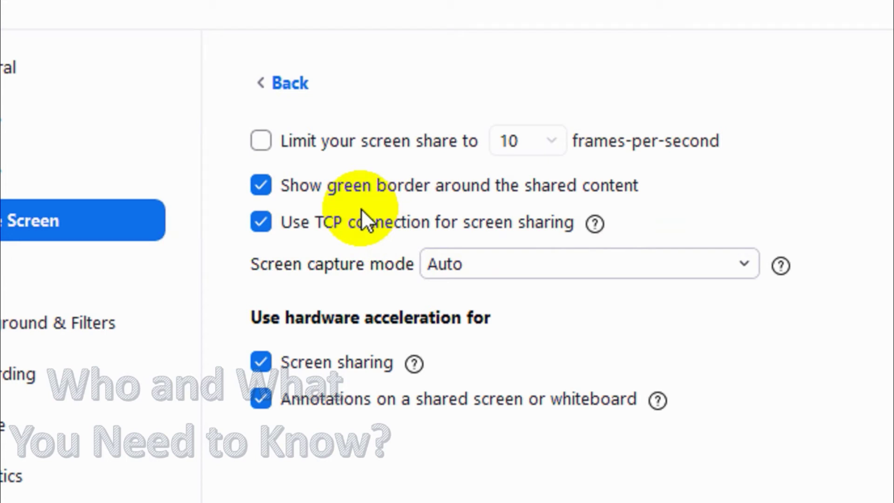
{"action": "left_click", "coordinate": [330, 221]}
{"action": "left_click", "coordinate": [470, 233]}
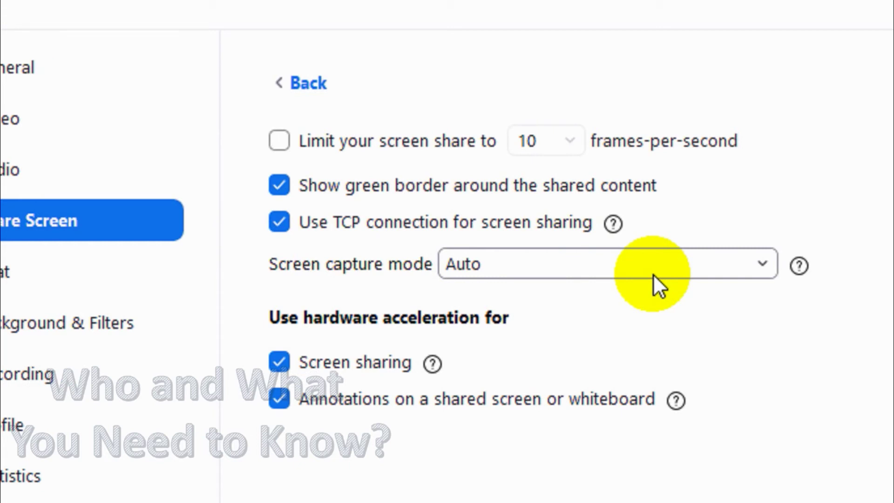
{"action": "left_click", "coordinate": [542, 266]}
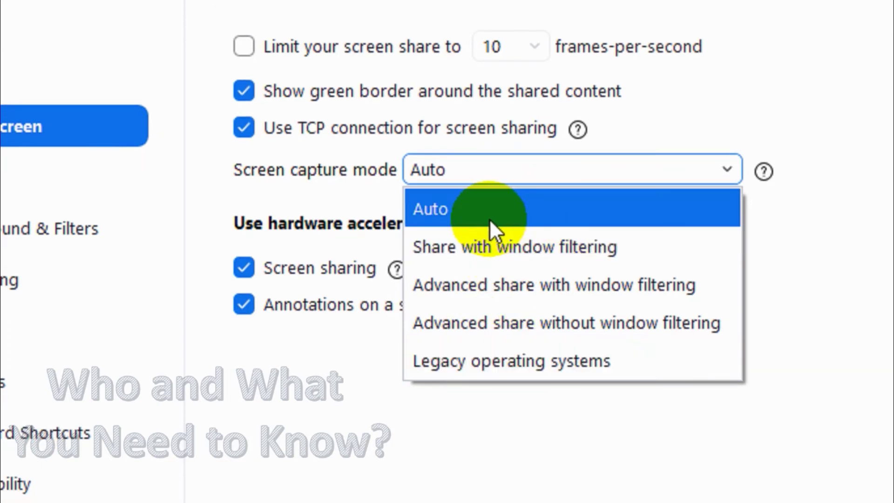
Step: Keep screen capture mode on Auto and annotation hardware acceleration enabled
{"action": "left_click", "coordinate": [449, 220]}
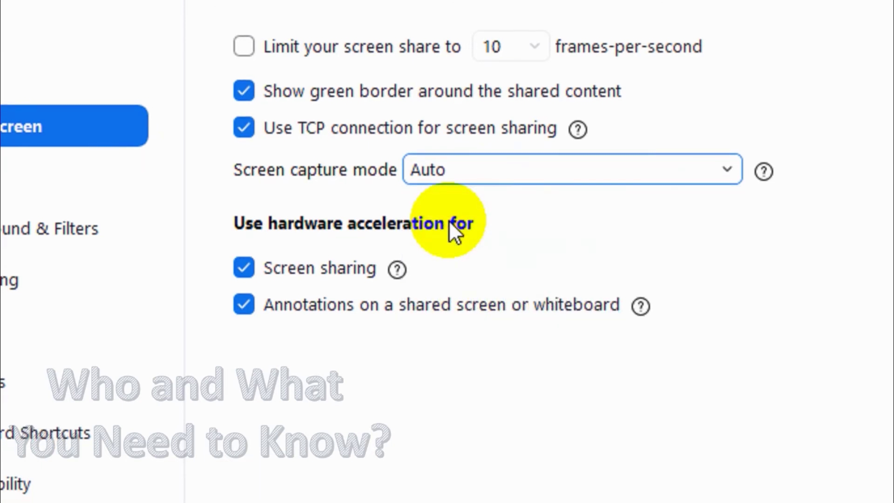
{"action": "mouse_move", "coordinate": [288, 270]}
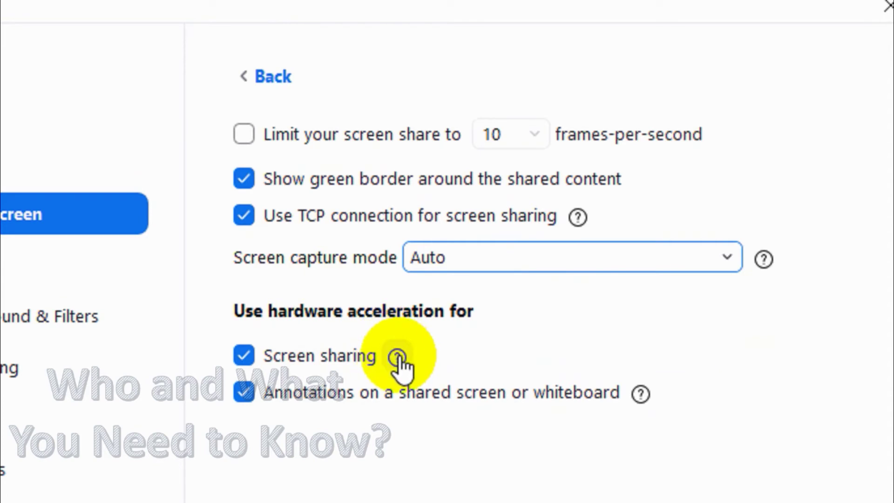
{"action": "mouse_move", "coordinate": [397, 358]}
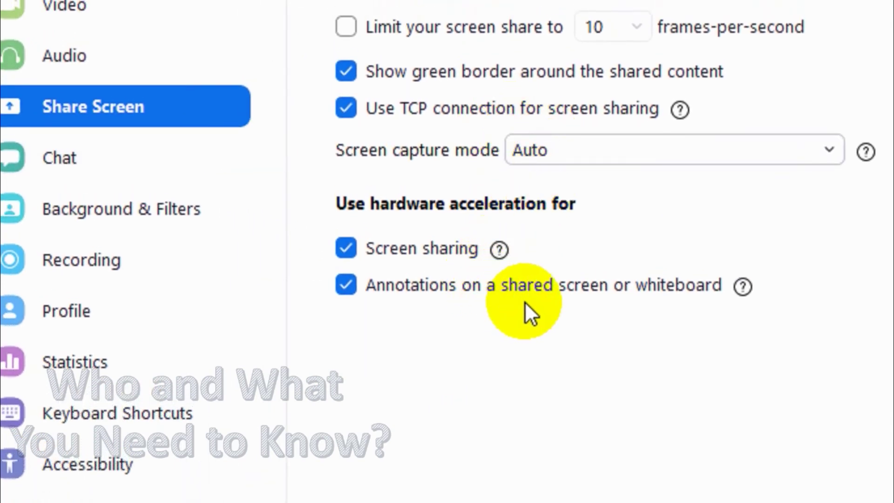
{"action": "left_click", "coordinate": [454, 286]}
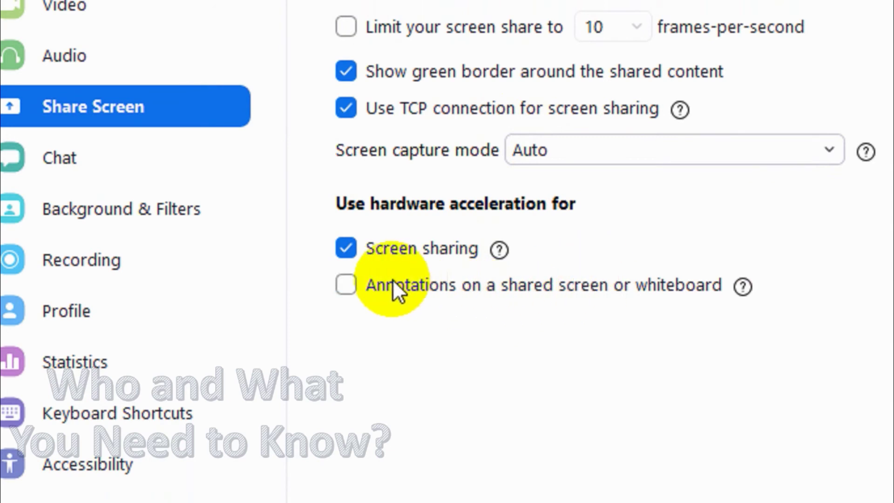
{"action": "left_click", "coordinate": [443, 286]}
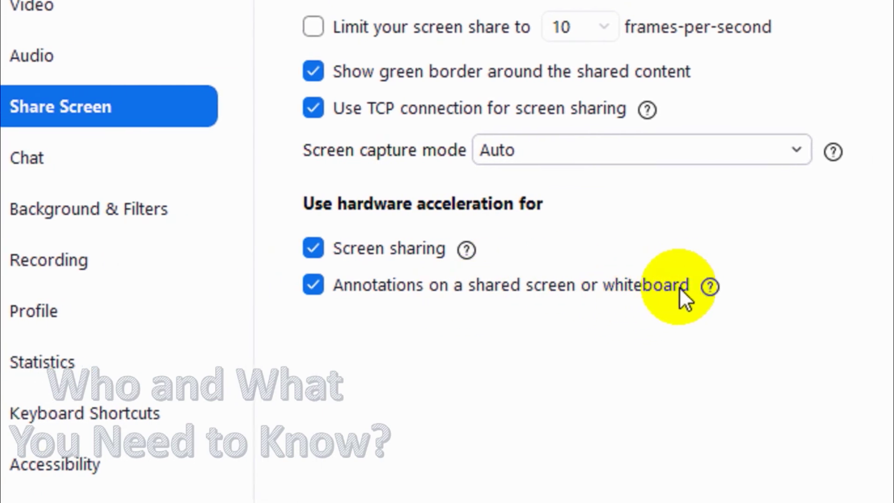
Step: Dismiss the annotations tip and return to the main Share Screen settings
{"action": "mouse_move", "coordinate": [672, 285]}
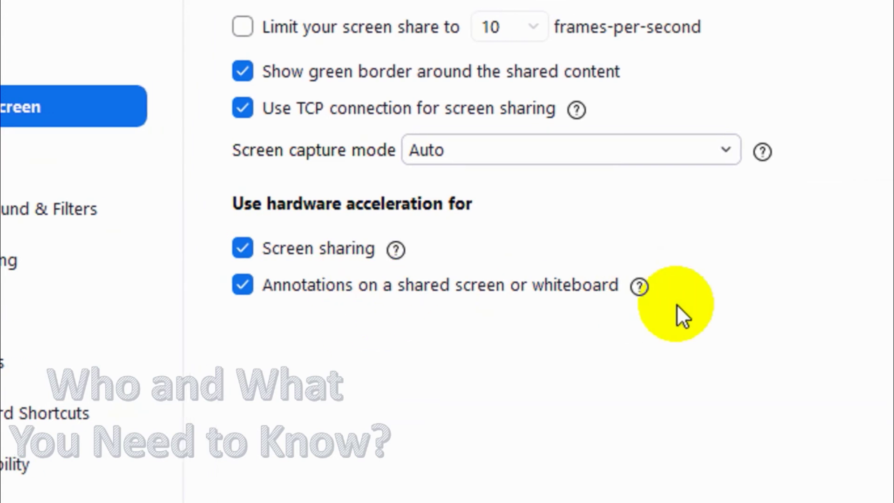
{"action": "mouse_move", "coordinate": [638, 286]}
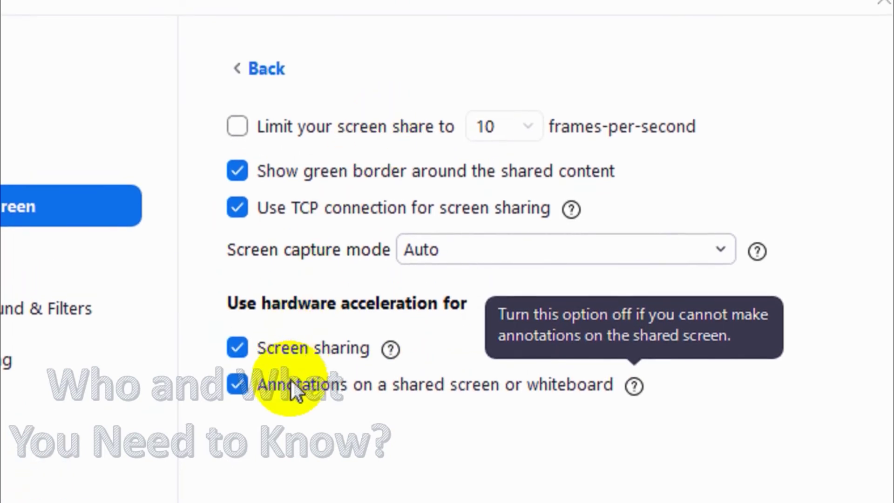
{"action": "left_click", "coordinate": [236, 396]}
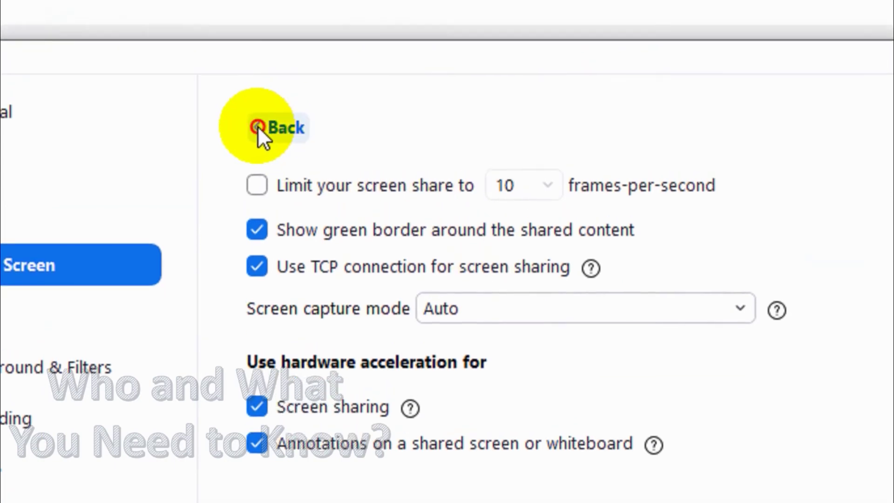
{"action": "left_click", "coordinate": [259, 126]}
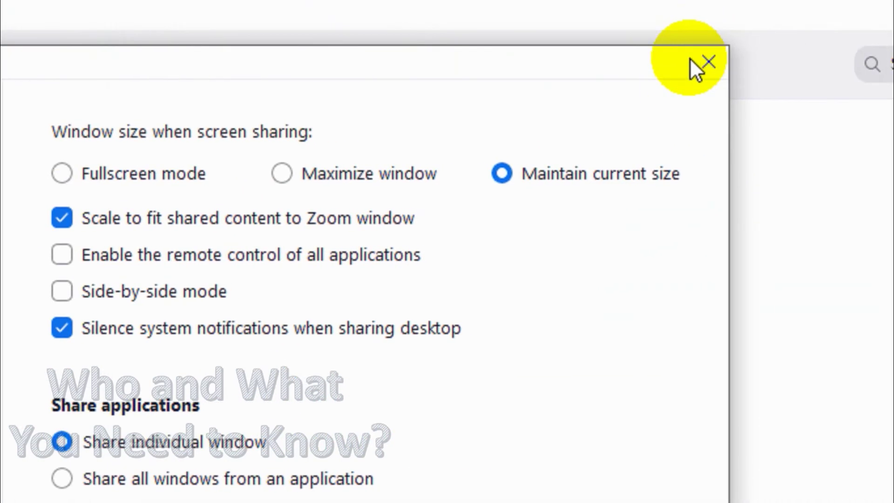
Step: Close and reopen Settings to review the Share Screen page, then close Settings
{"action": "left_click", "coordinate": [716, 62]}
{"action": "left_click", "coordinate": [865, 125]}
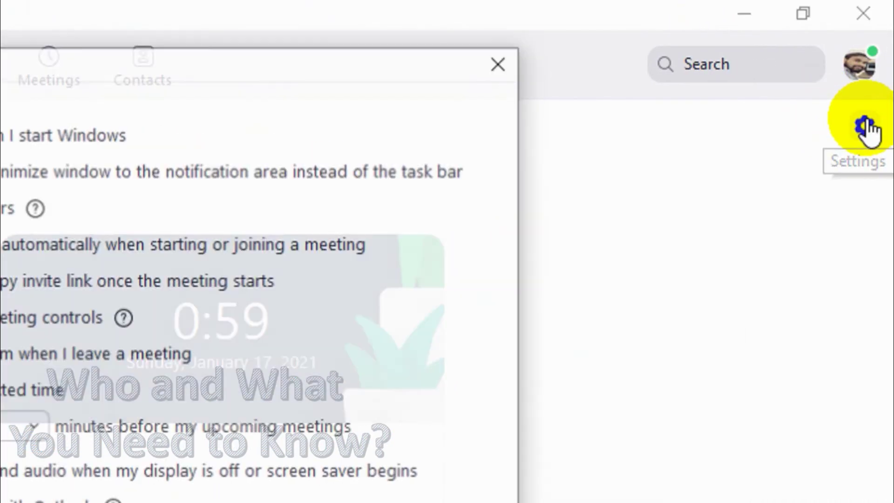
{"action": "left_click", "coordinate": [510, 60]}
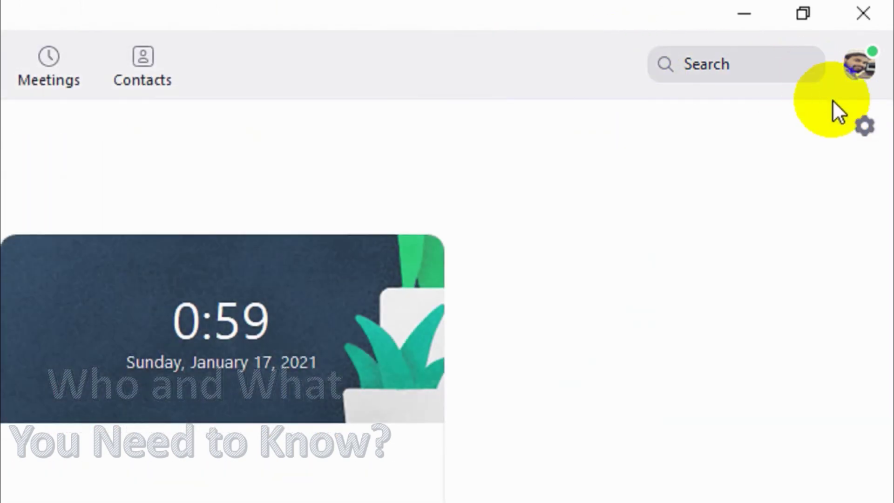
{"action": "left_click", "coordinate": [864, 127]}
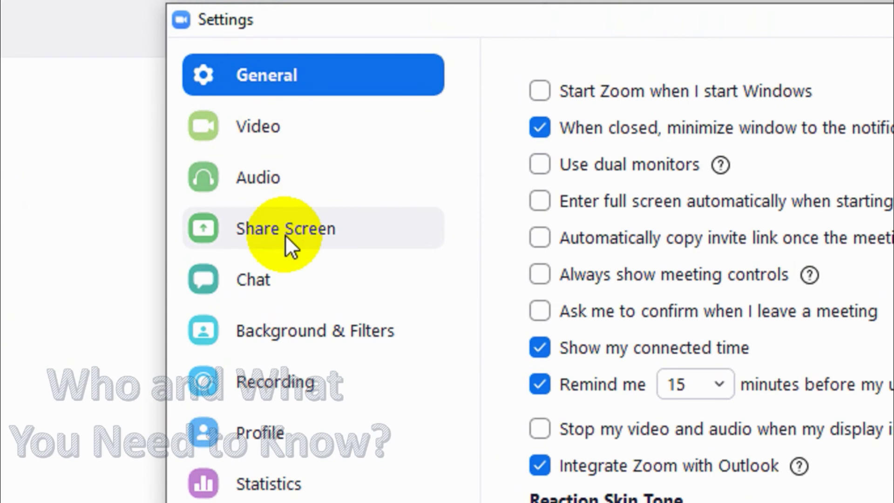
{"action": "left_click", "coordinate": [285, 235]}
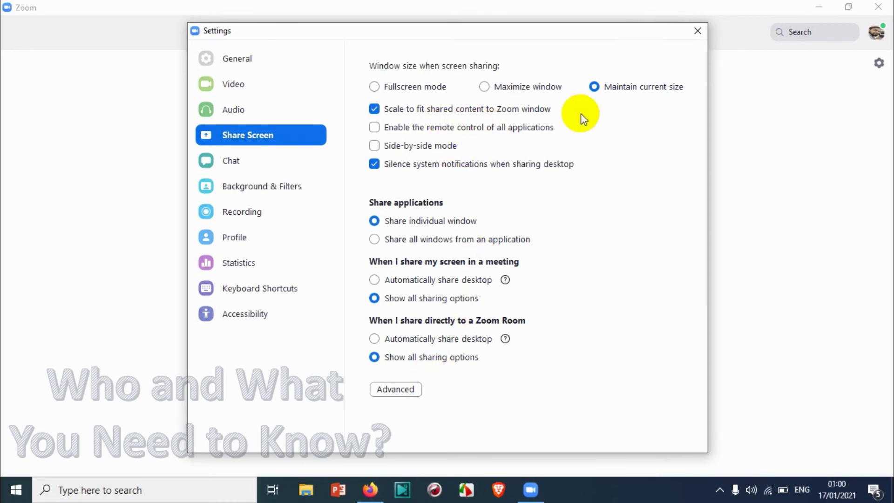
{"action": "left_click", "coordinate": [697, 31]}
Step: Start a new meeting in a maximized window and join with computer audio
{"action": "left_click", "coordinate": [254, 202]}
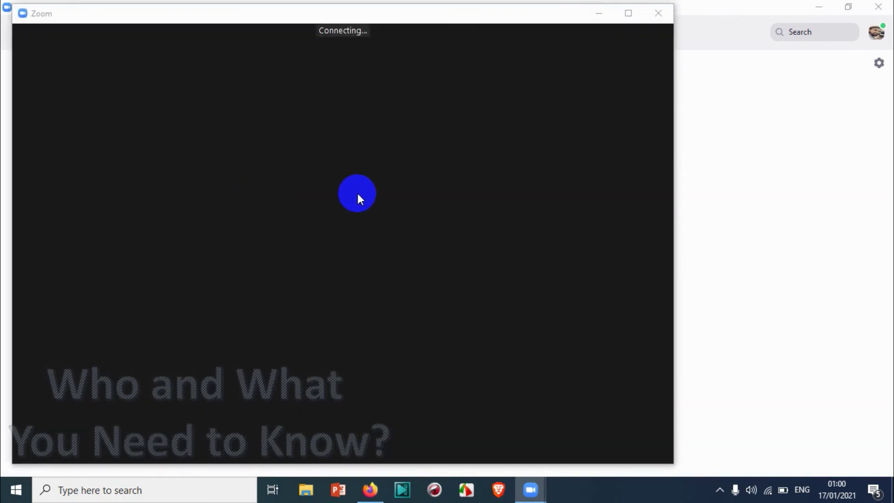
{"action": "left_click", "coordinate": [639, 16]}
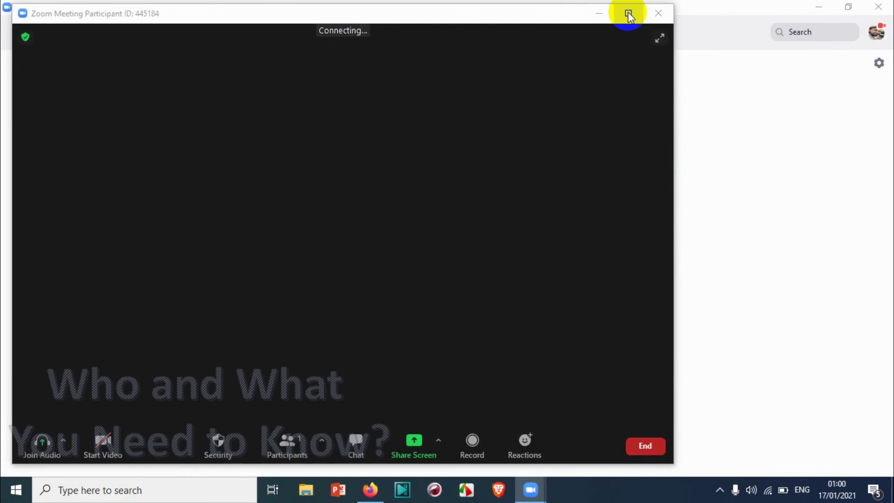
{"action": "left_click", "coordinate": [628, 14]}
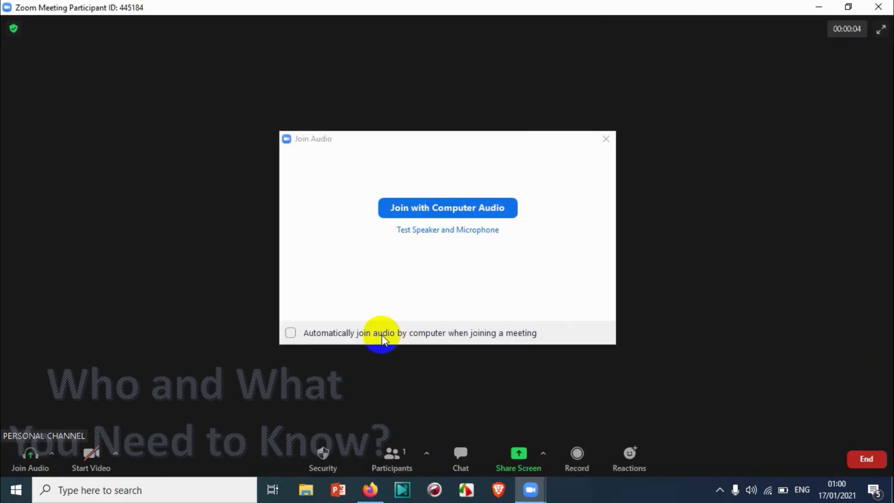
{"action": "left_click", "coordinate": [455, 210]}
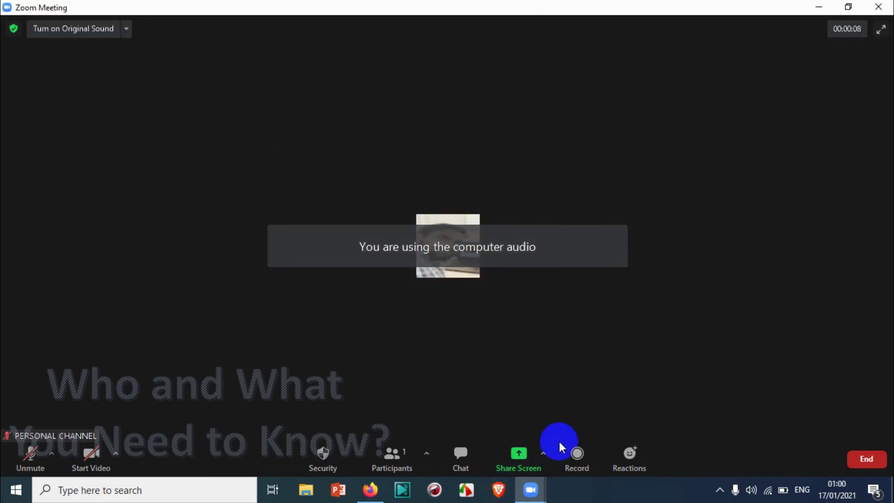
{"action": "left_click", "coordinate": [544, 454]}
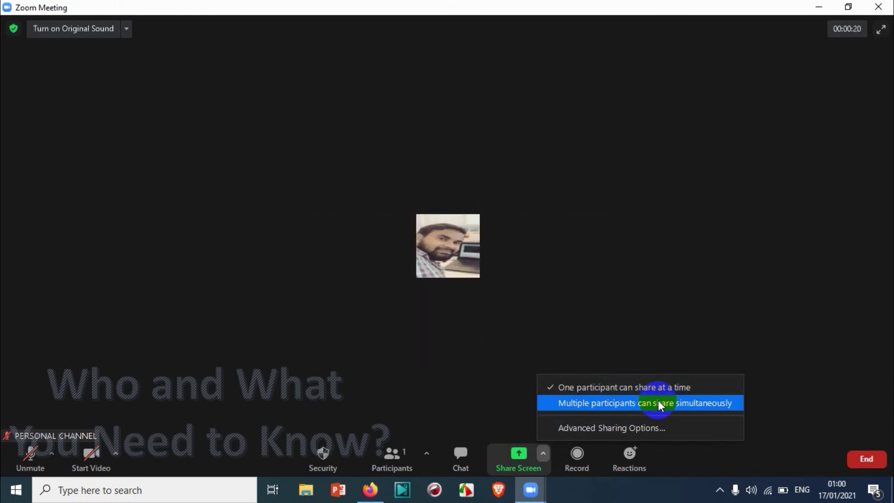
Step: Share a Whiteboard and sketch a freehand curve across it
{"action": "left_click", "coordinate": [514, 461]}
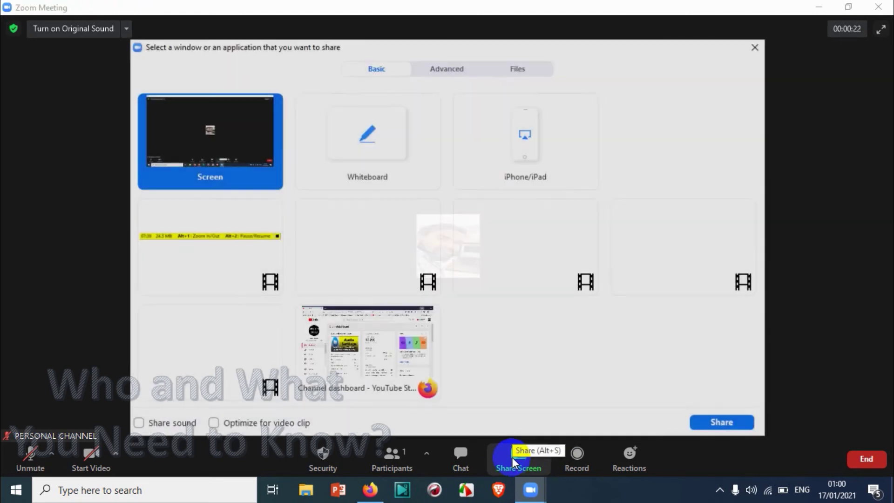
{"action": "left_click", "coordinate": [368, 148]}
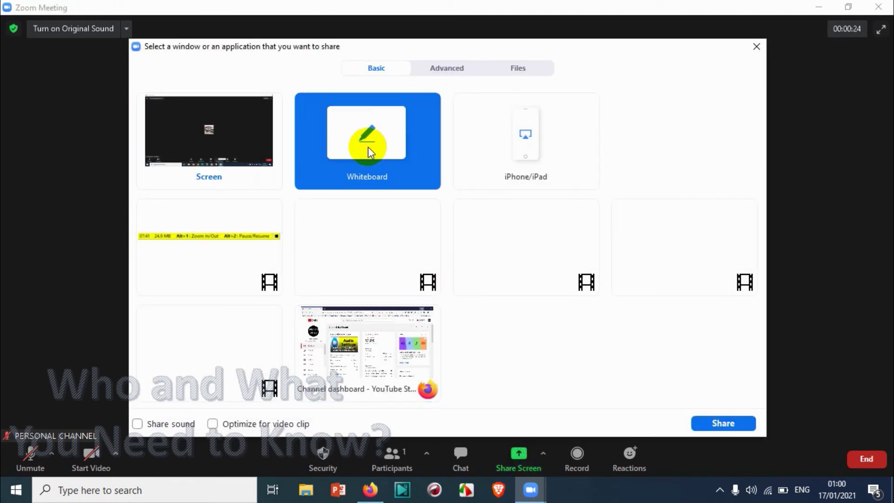
{"action": "left_click", "coordinate": [738, 424]}
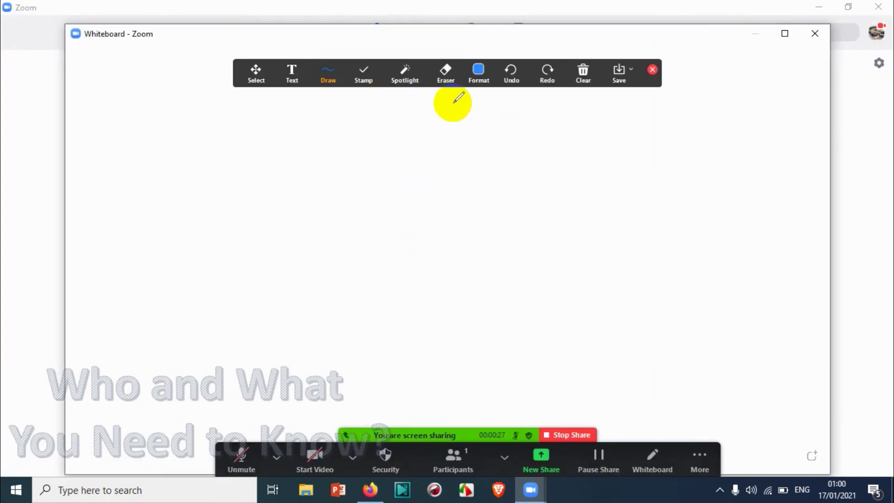
{"action": "left_click", "coordinate": [349, 70]}
{"action": "left_click", "coordinate": [292, 83]}
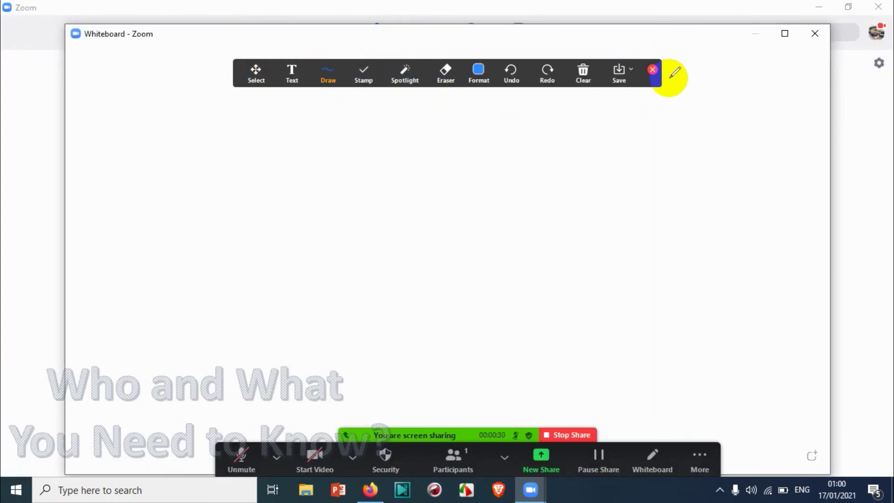
{"action": "mouse_move", "coordinate": [403, 190]}
{"action": "left_mouse_down"}
{"action": "mouse_move", "coordinate": [378, 221]}
{"action": "mouse_move", "coordinate": [461, 186]}
{"action": "mouse_move", "coordinate": [584, 159]}
{"action": "left_mouse_up"}
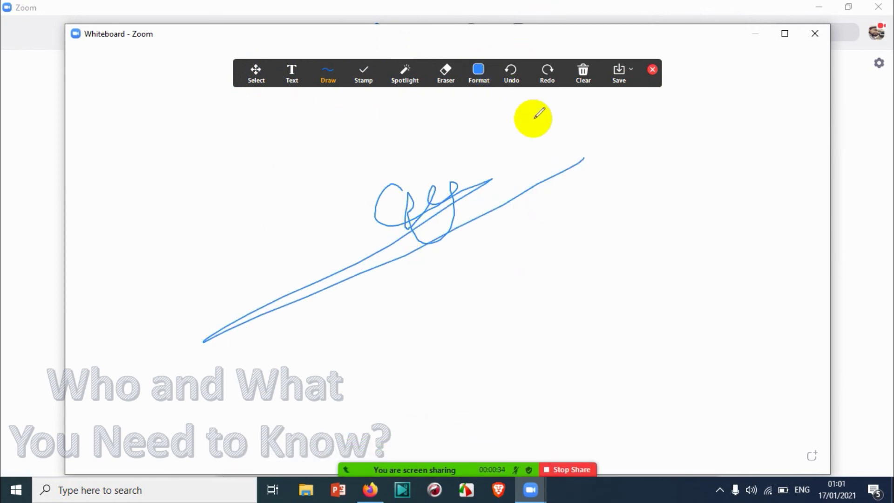
Step: Erase the freehand curve and draw a rectangle in the middle of the whiteboard
{"action": "mouse_move", "coordinate": [405, 67]}
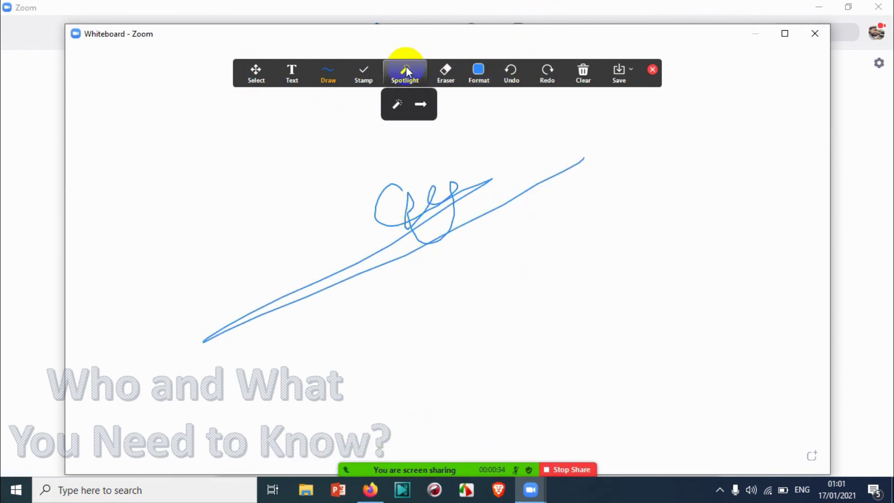
{"action": "left_click", "coordinate": [446, 71]}
{"action": "left_click", "coordinate": [421, 193]}
{"action": "mouse_move", "coordinate": [331, 69]}
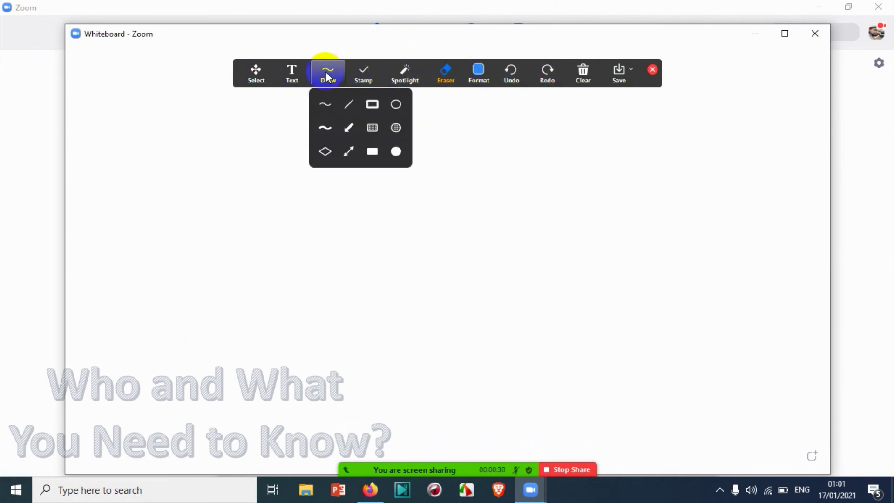
{"action": "left_click", "coordinate": [373, 104]}
{"action": "mouse_move", "coordinate": [349, 167]}
{"action": "left_mouse_down"}
{"action": "mouse_move", "coordinate": [543, 244]}
{"action": "mouse_move", "coordinate": [534, 267]}
{"action": "left_mouse_up"}
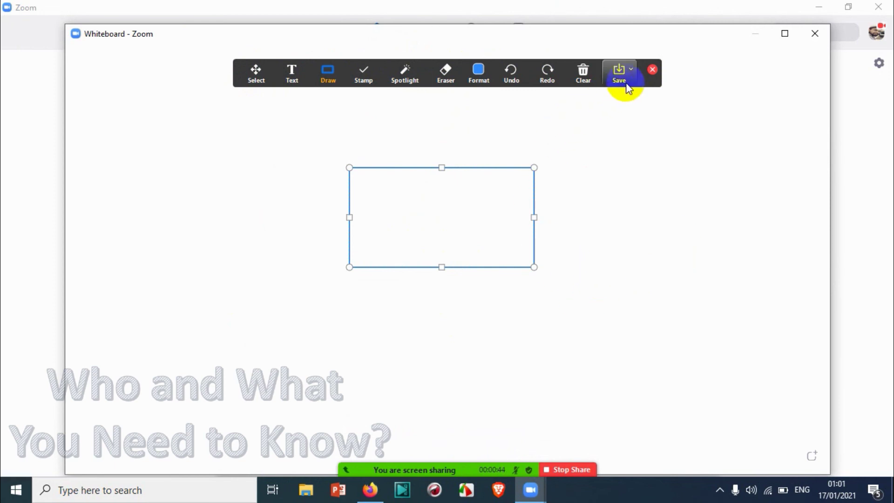
Step: Maximize the whiteboard window, then close it to stop sharing
{"action": "left_click", "coordinate": [326, 76]}
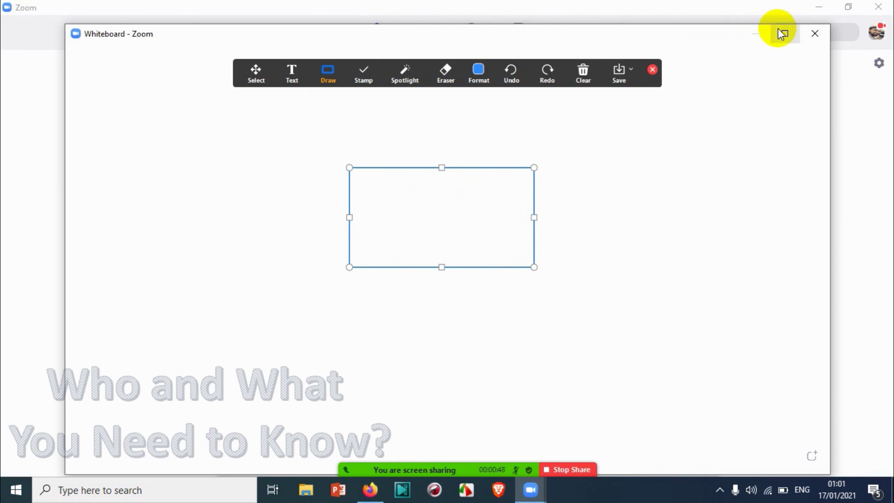
{"action": "left_click", "coordinate": [784, 33]}
{"action": "left_click", "coordinate": [652, 70]}
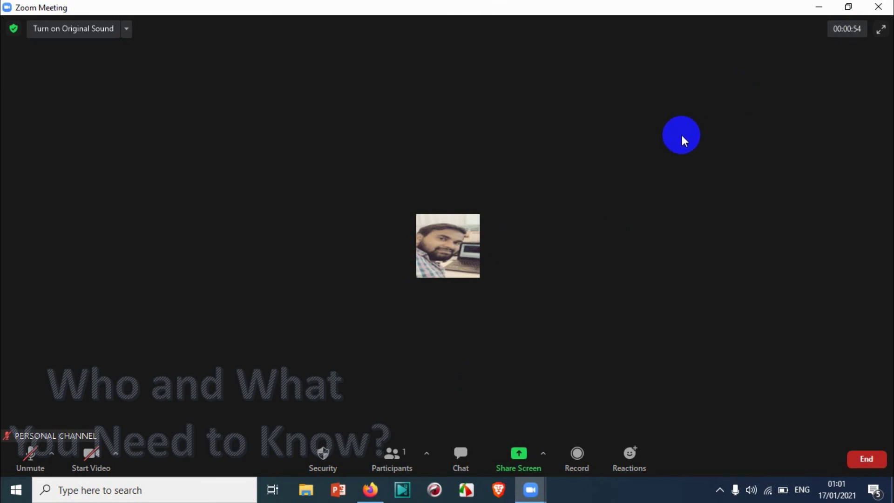
Step: Share the entire screen briefly, then stop sharing
{"action": "left_click", "coordinate": [531, 459]}
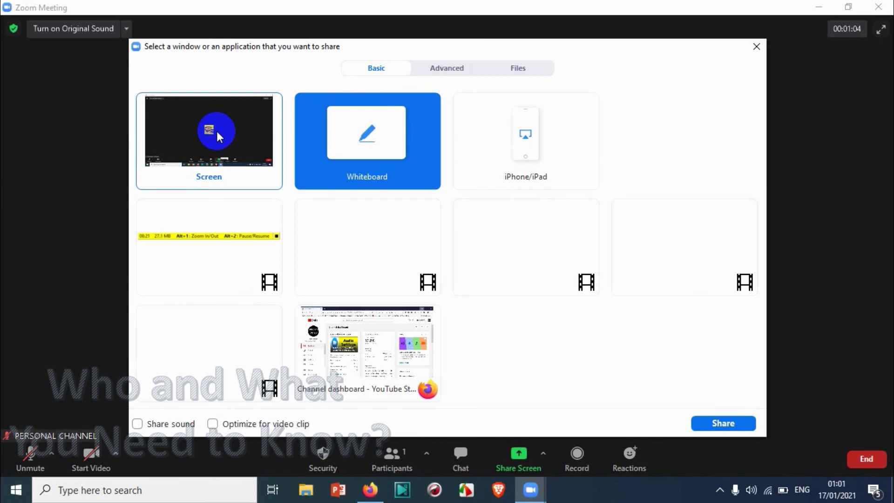
{"action": "left_click", "coordinate": [235, 122]}
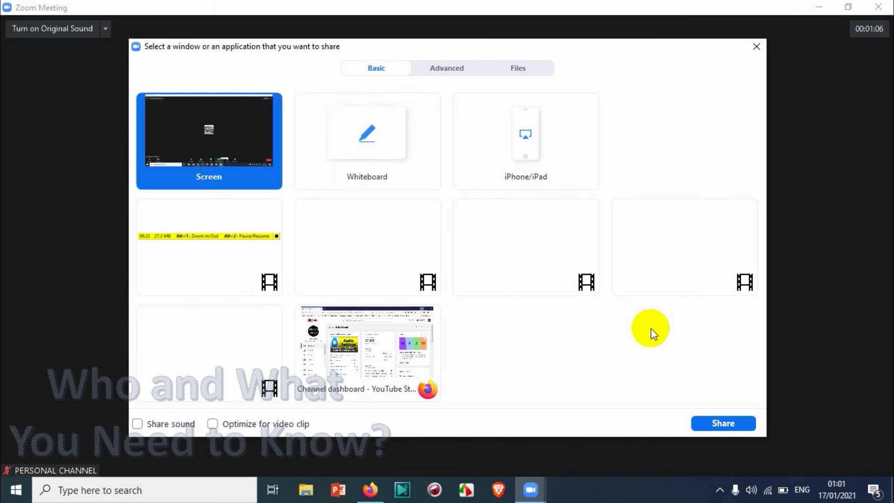
{"action": "left_click", "coordinate": [729, 428]}
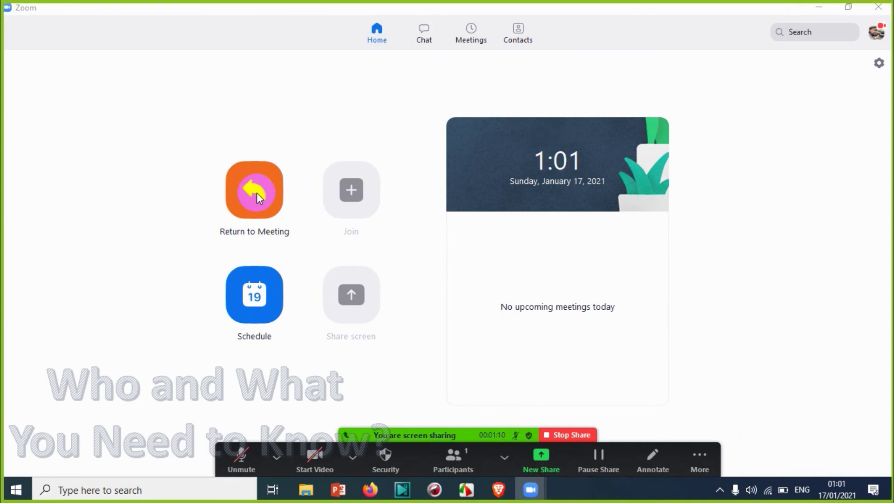
{"action": "left_click", "coordinate": [576, 435]}
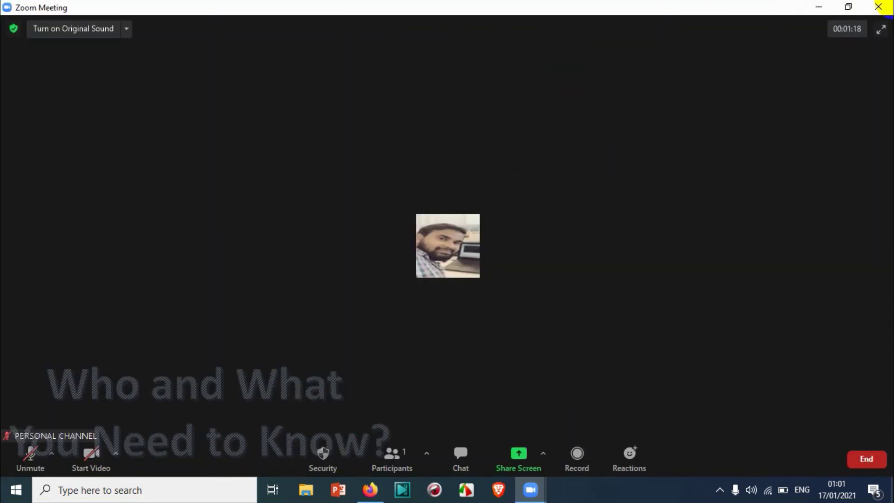
Step: End the meeting for all participants
{"action": "left_click", "coordinate": [879, 8]}
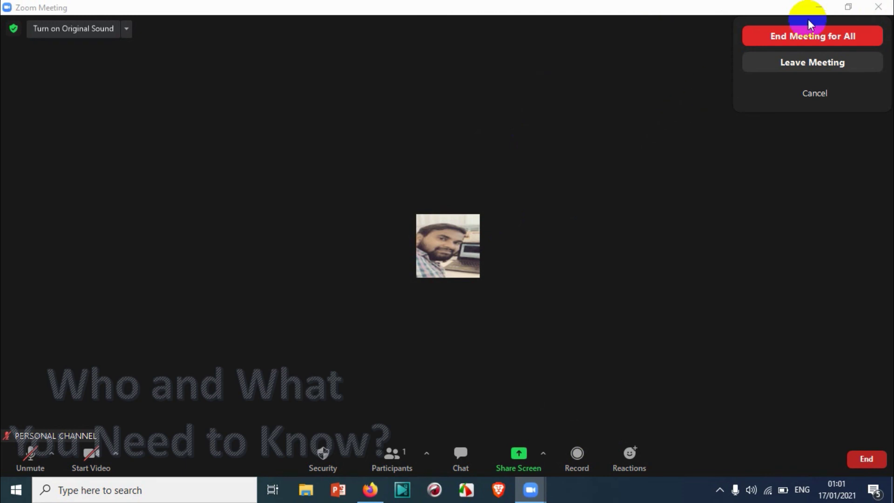
{"action": "left_click", "coordinate": [826, 42]}
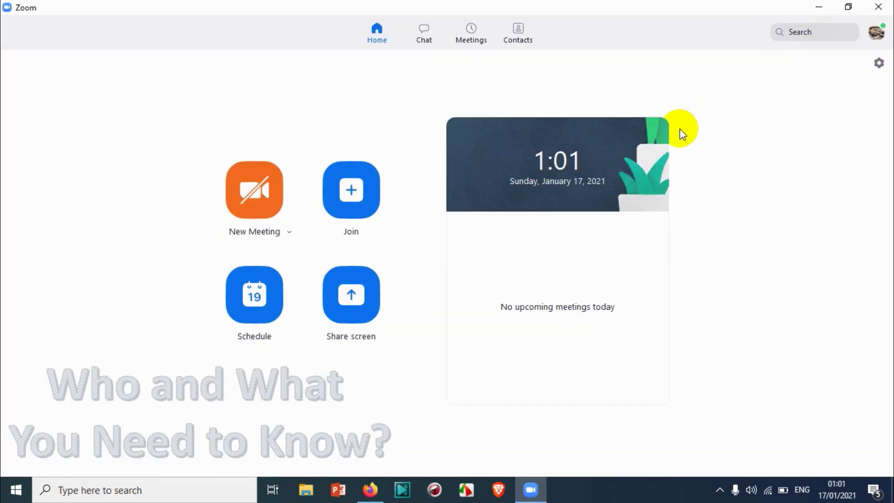
{"action": "mouse_move", "coordinate": [668, 128]}
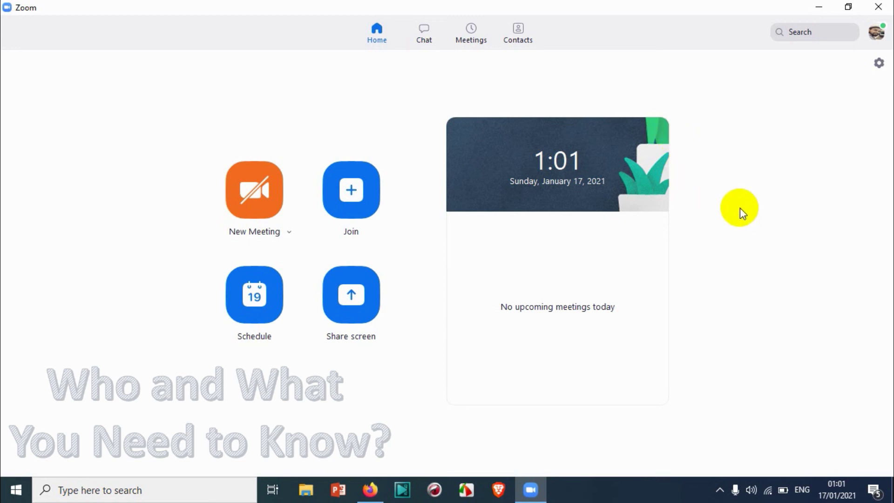